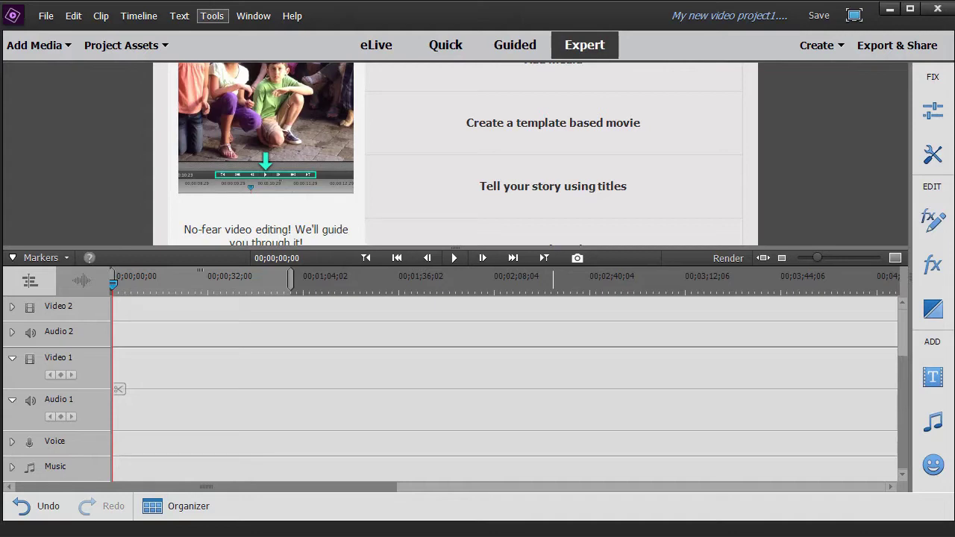
# Place the audio clip 1259213_lostInYouVersionA_Full_Standard.wav from the project assets at the very start of the Music track
pyautogui.click(136, 50)
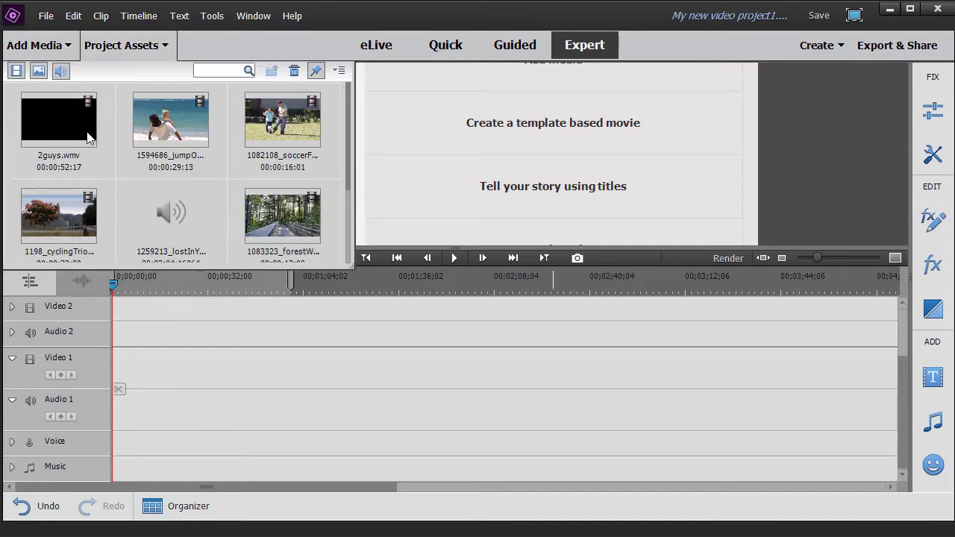
pyautogui.click(347, 203)
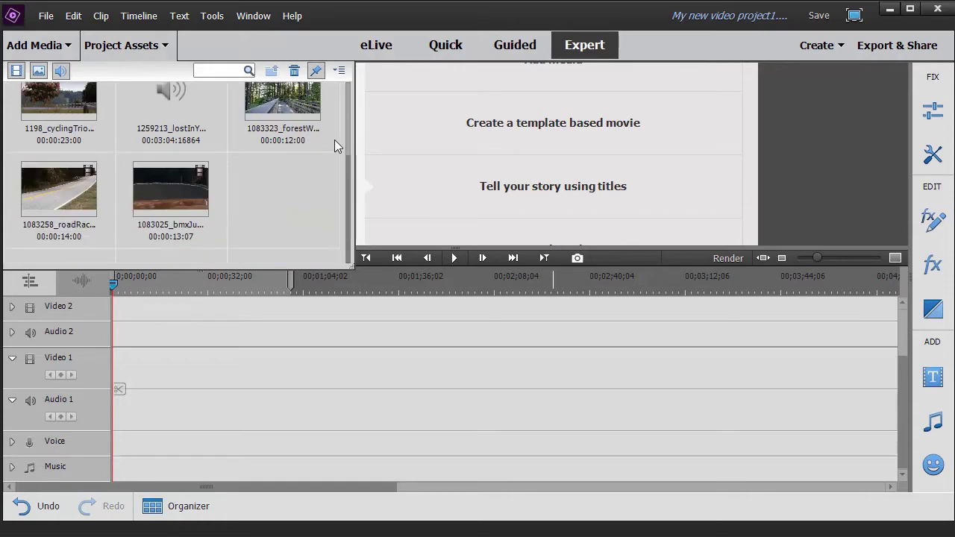
pyautogui.click(348, 121)
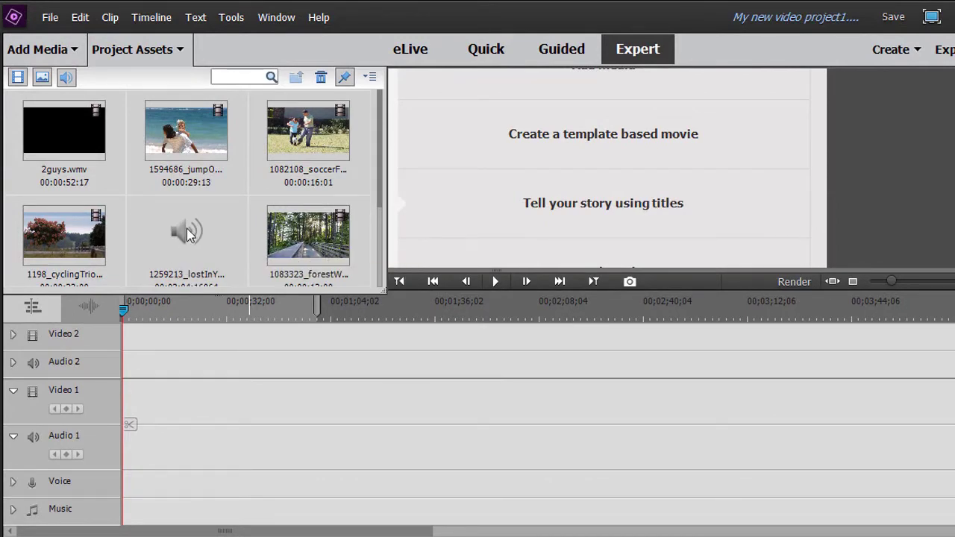
pyautogui.click(187, 232)
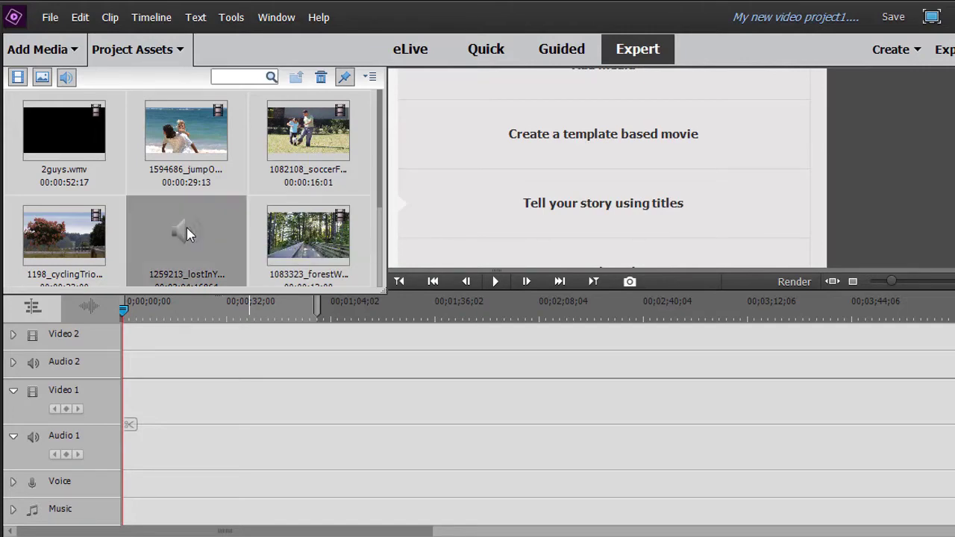
pyautogui.moveTo(185, 231); pyautogui.dragTo(176, 514)
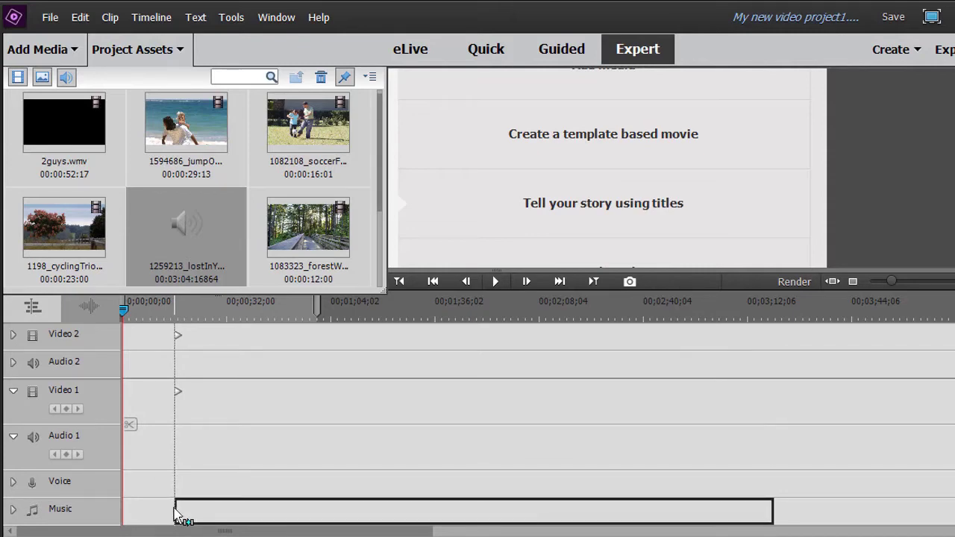
pyautogui.moveTo(176, 515); pyautogui.dragTo(121, 521)
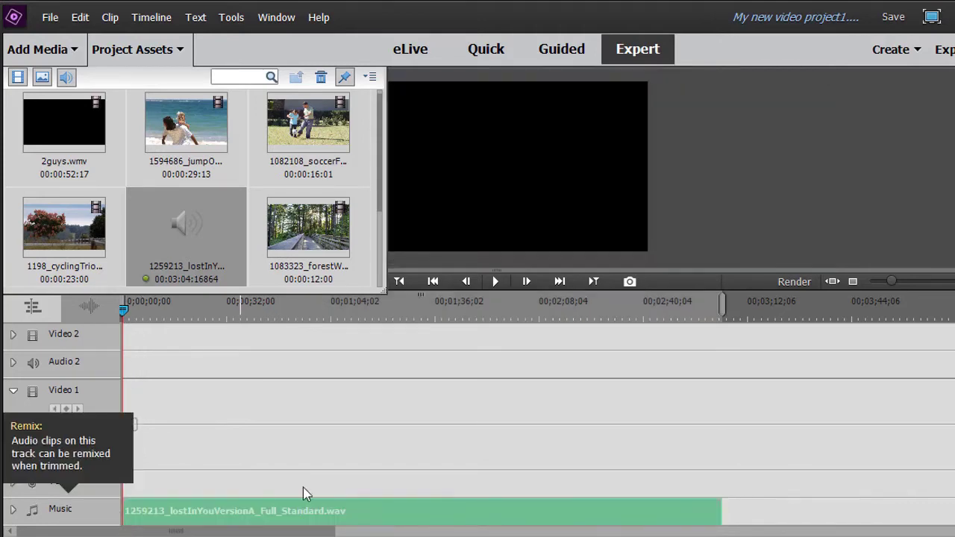
# Place the 1594686 beach clip from the project assets at the very start of the Video 1 track
pyautogui.click(199, 125)
pyautogui.moveTo(195, 124); pyautogui.dragTo(219, 338)
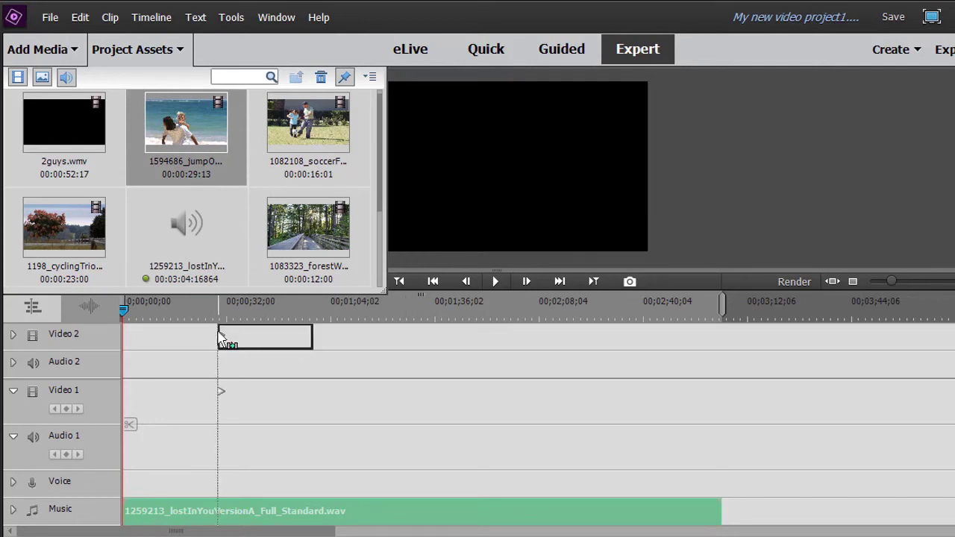
pyautogui.moveTo(221, 339); pyautogui.dragTo(111, 423)
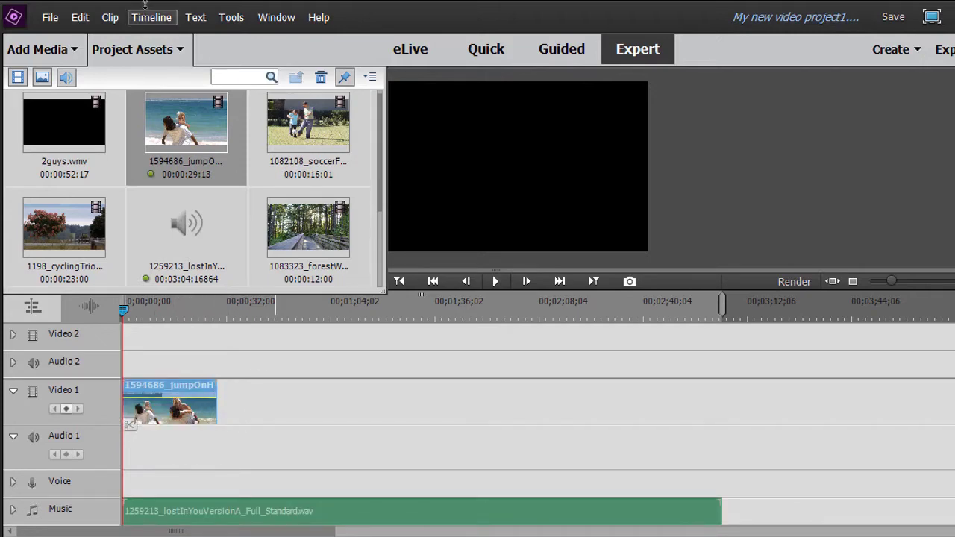
# Place the 1083323 forest clip on the Video 2 track, above the end portion of the beach clip
pyautogui.click(182, 56)
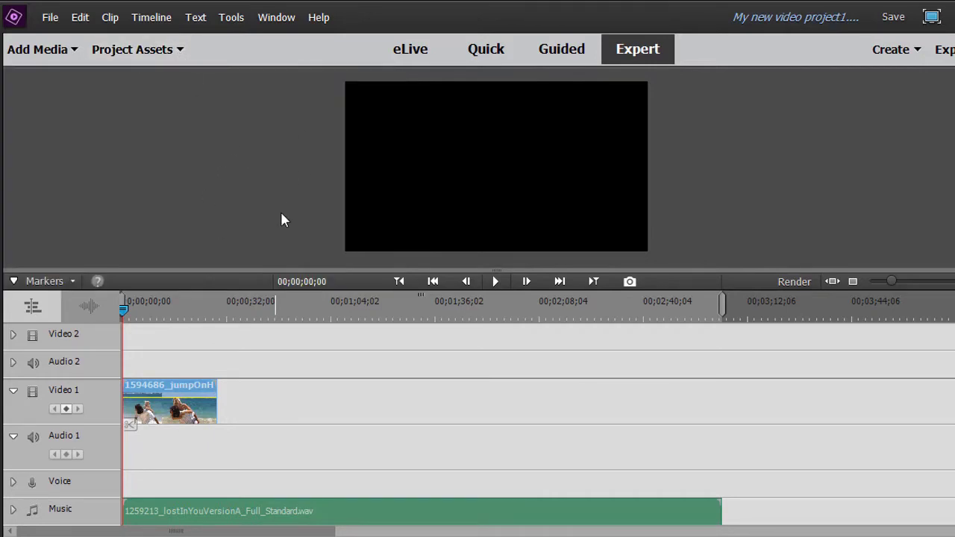
pyautogui.click(182, 55)
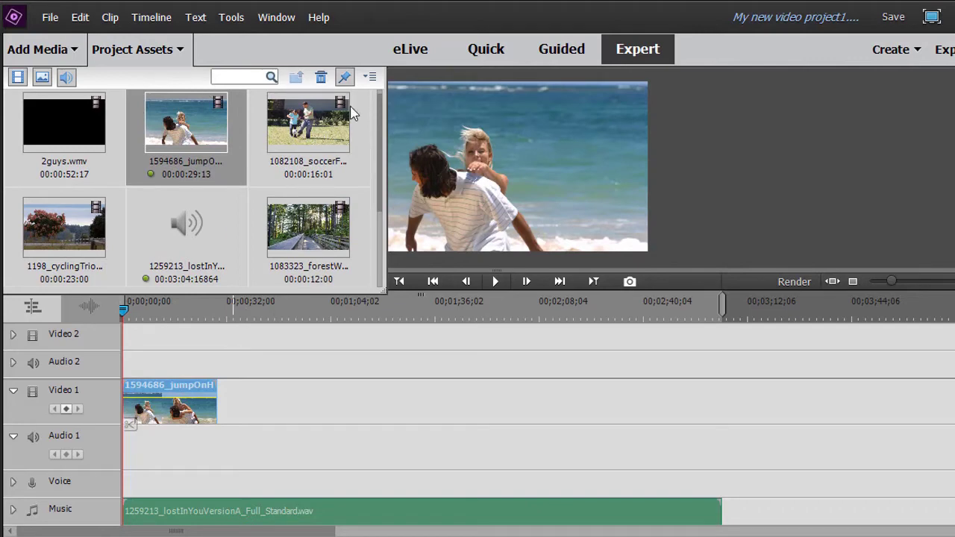
pyautogui.moveTo(305, 228); pyautogui.dragTo(275, 92)
pyautogui.click(180, 52)
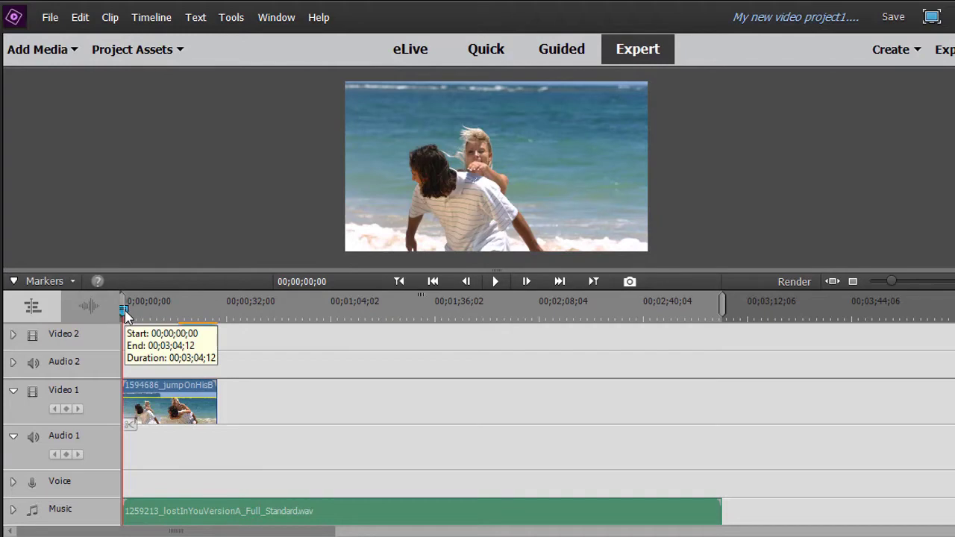
# Play the timeline from 00;00;15;07 into the forest clip, stop playback, and delete the forest clip from Video 2
pyautogui.moveTo(125, 314); pyautogui.dragTo(171, 335)
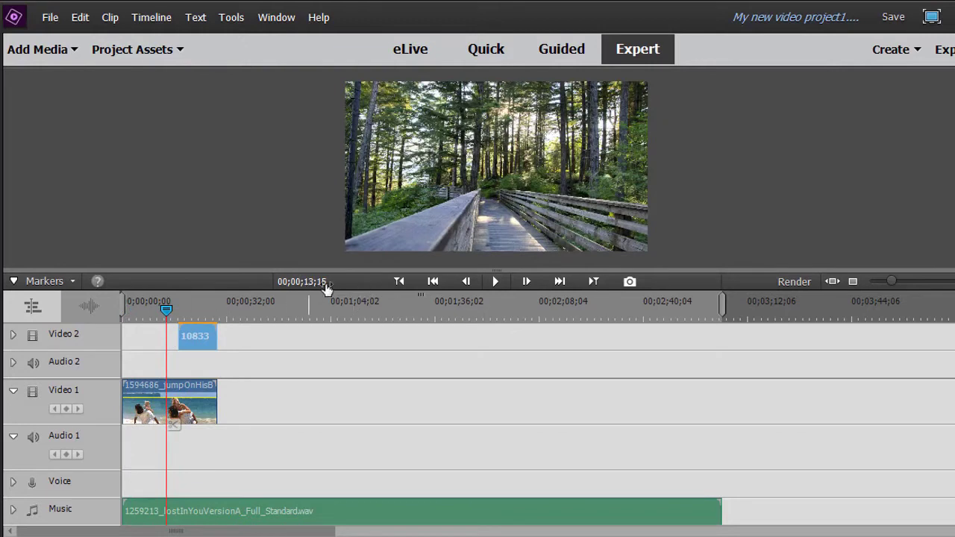
pyautogui.click(167, 311)
pyautogui.moveTo(168, 311); pyautogui.dragTo(172, 359)
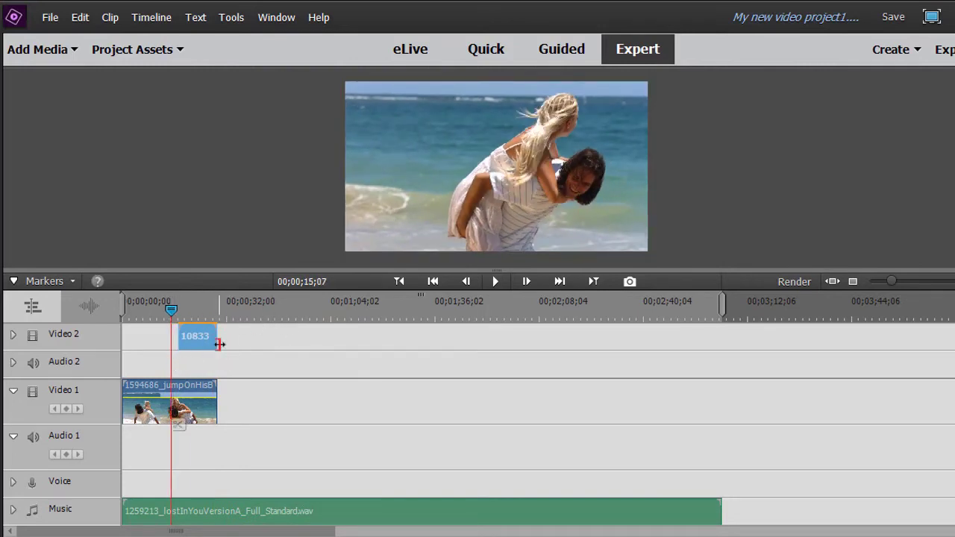
pyautogui.click(496, 282)
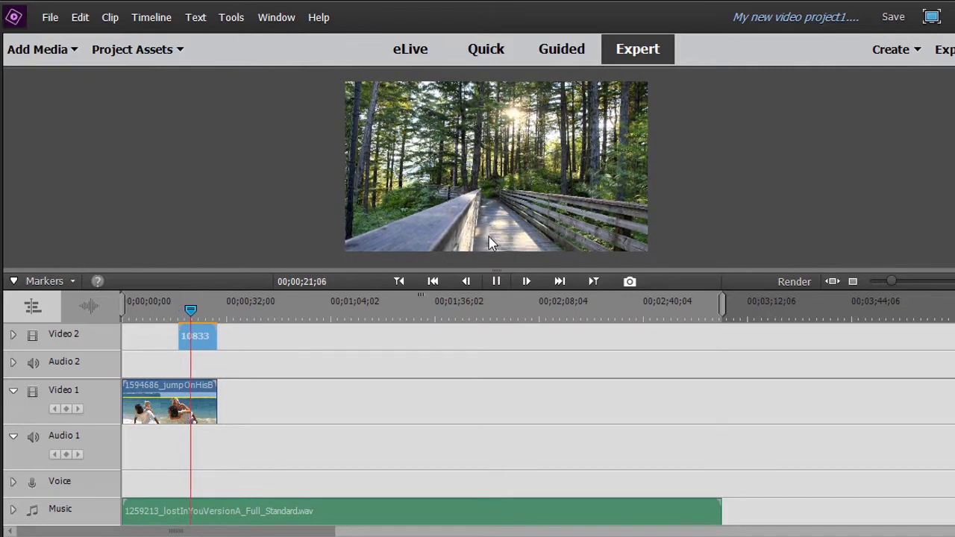
pyautogui.click(497, 281)
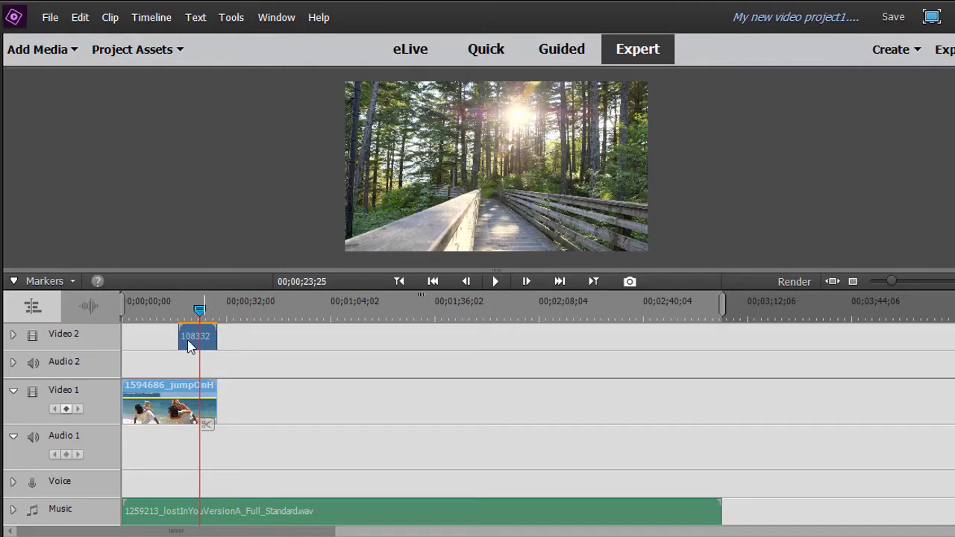
pyautogui.press('Delete')
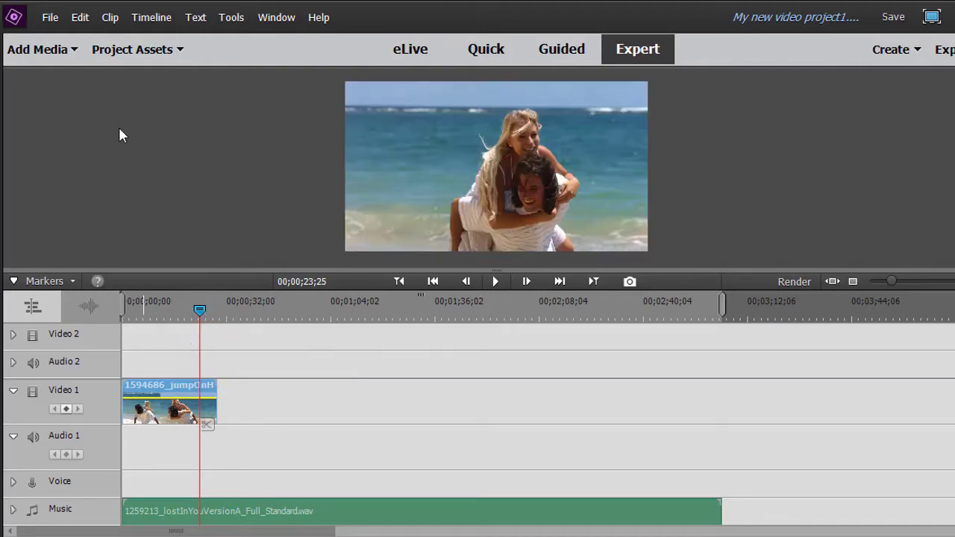
# Add 2guys.wmv and the 1198 cycling clip end to end on Video 1, directly after the beach clip
pyautogui.click(176, 51)
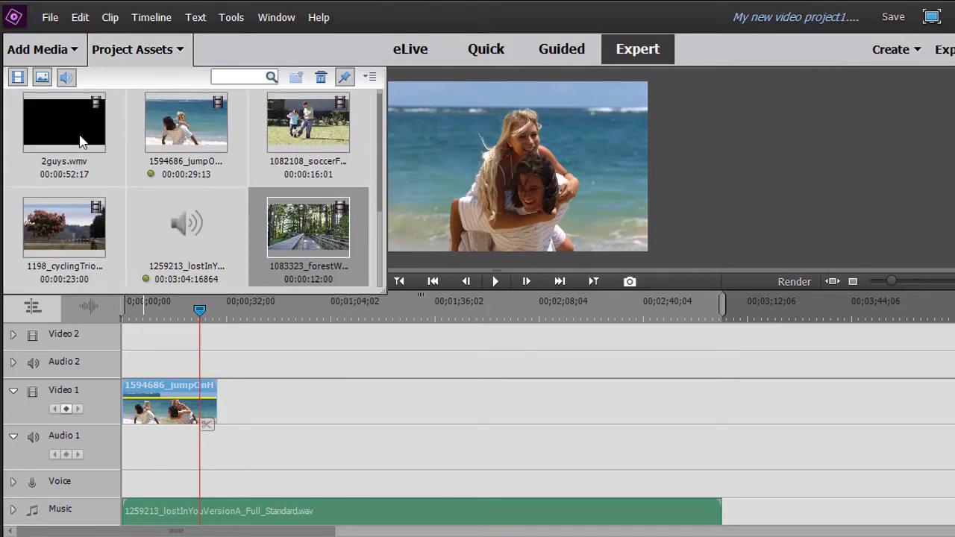
pyautogui.moveTo(58, 125); pyautogui.dragTo(218, 435)
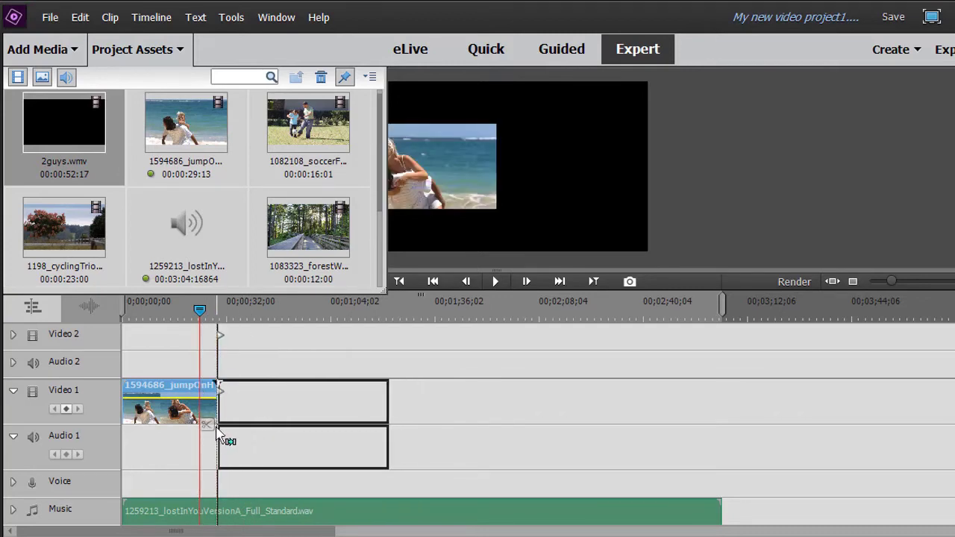
pyautogui.moveTo(219, 434); pyautogui.dragTo(220, 434)
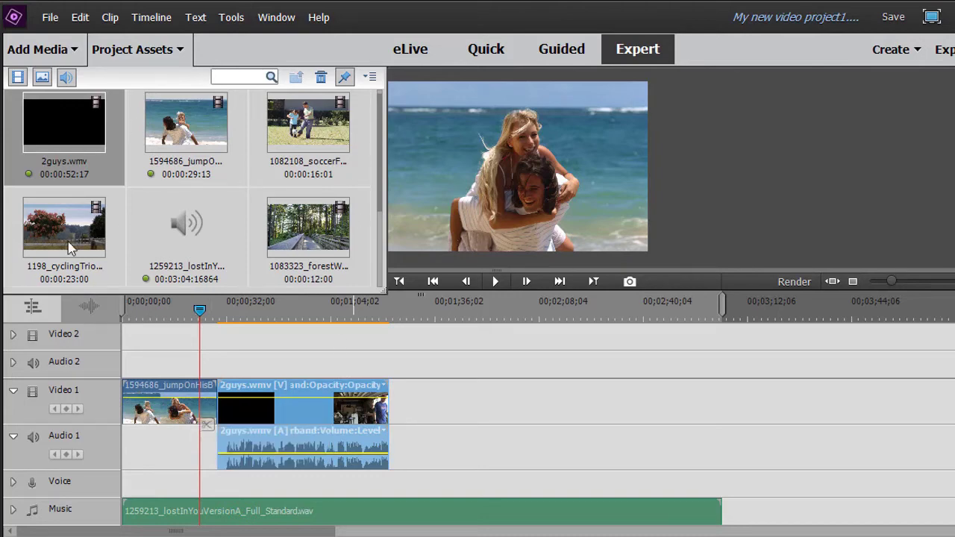
pyautogui.moveTo(69, 234); pyautogui.dragTo(394, 446)
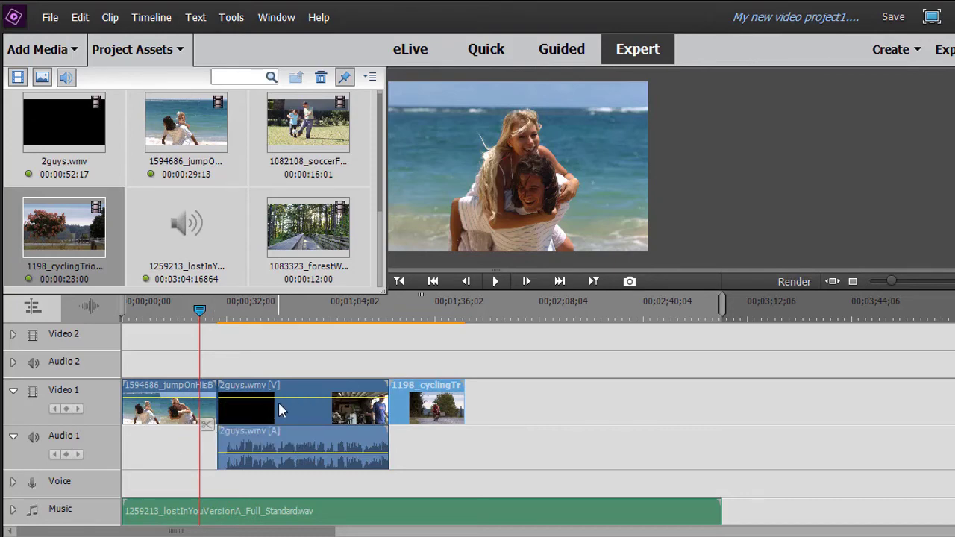
# Try inserting the 1082108 soccer clip between the beach clip and 2guys.wmv on Video 1, and remove it again
pyautogui.click(314, 128)
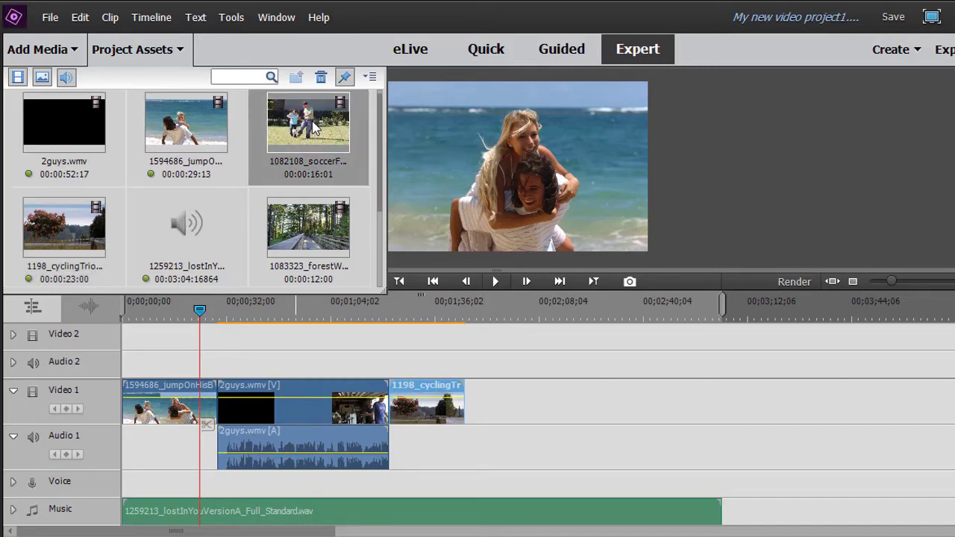
pyautogui.moveTo(314, 128)
pyautogui.mouseDown()
pyautogui.moveTo(279, 329)
pyautogui.moveTo(216, 421)
pyautogui.moveTo(224, 429)
pyautogui.mouseUp()
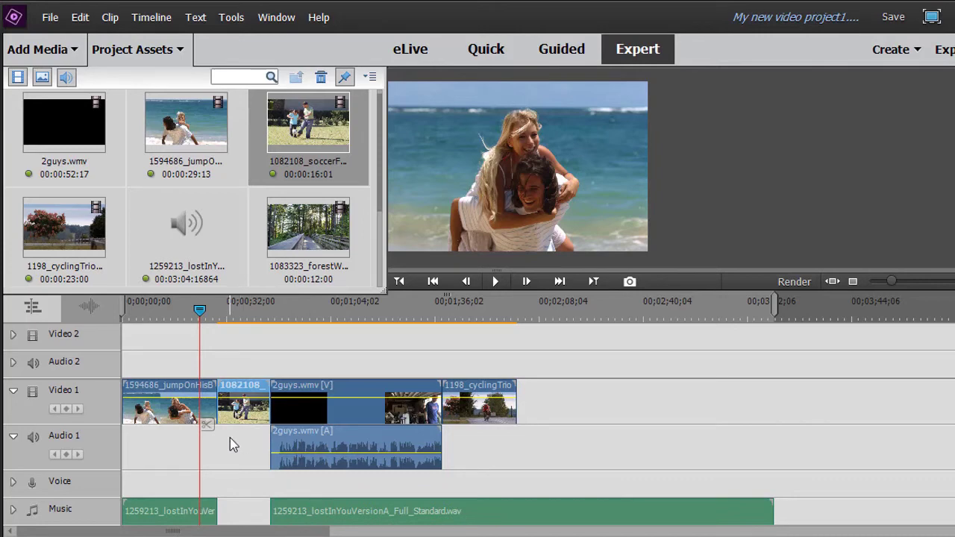
pyautogui.press('Delete')
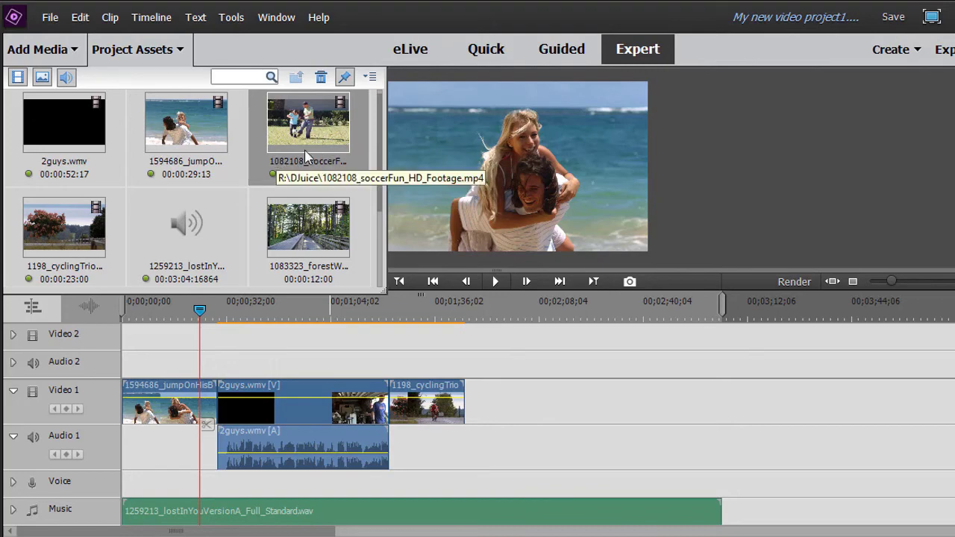
# Try inserting the soccer clip before 2guys.wmv so that only Video 1 shifts, and take it back out
pyautogui.press('alt')
pyautogui.moveTo(323, 142); pyautogui.dragTo(222, 418)
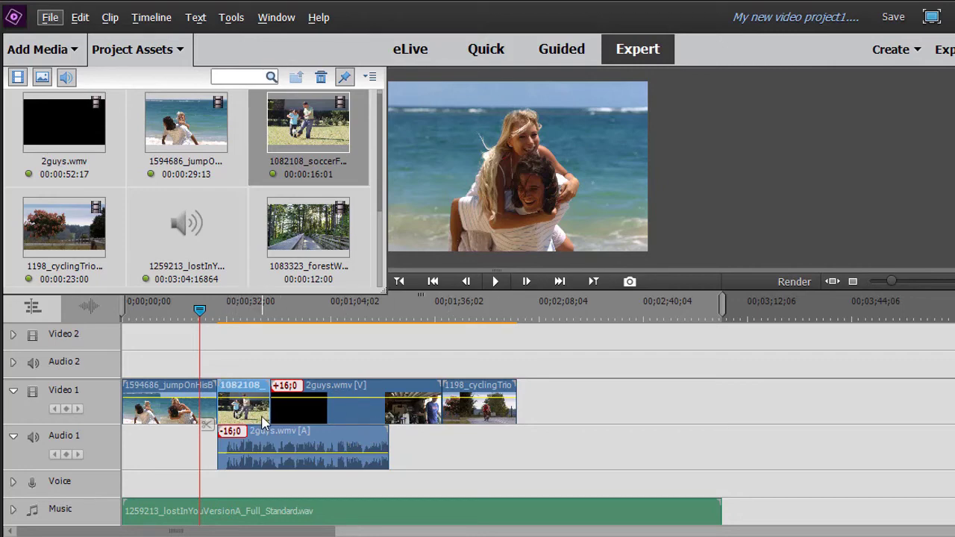
pyautogui.press('Delete')
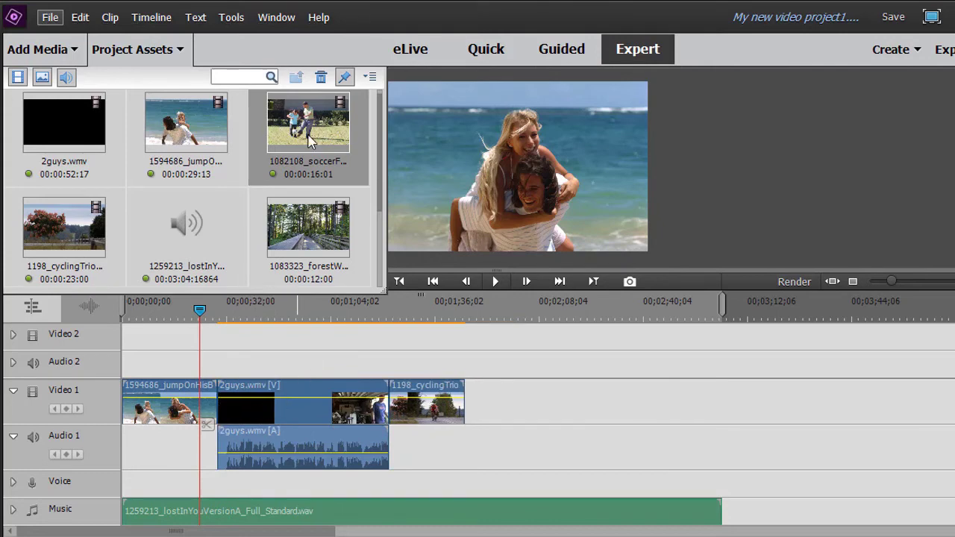
# Insert the 1082108 soccer clip between 2guys.wmv and the cycling clip on Video 1, shifting only that track, and close the project assets
pyautogui.moveTo(319, 126); pyautogui.dragTo(391, 408)
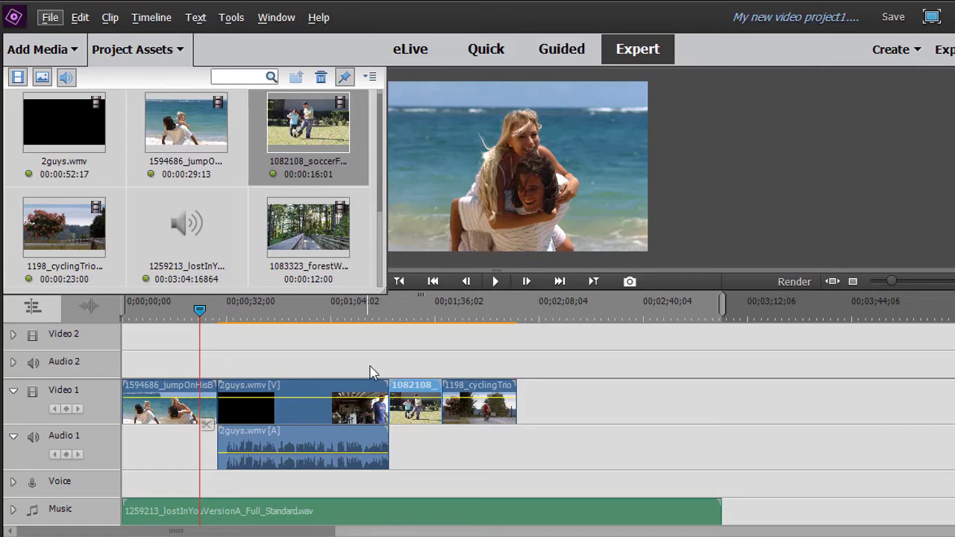
pyautogui.click(181, 51)
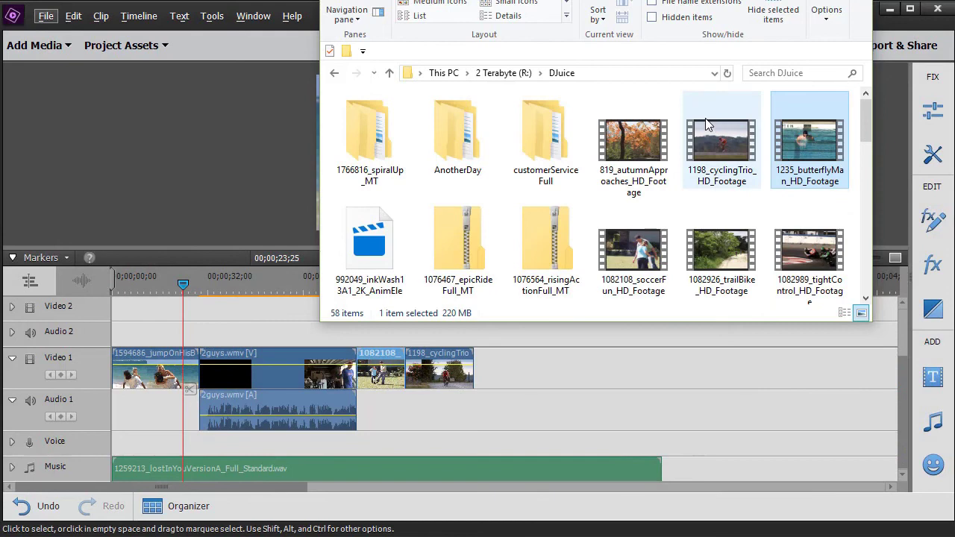
# Add 1235_butterflyMan_HD_Footage from the DJuice folder to Video 1 directly after the cycling clip, and append the 1083258 road clip behind it
pyautogui.moveTo(811, 140)
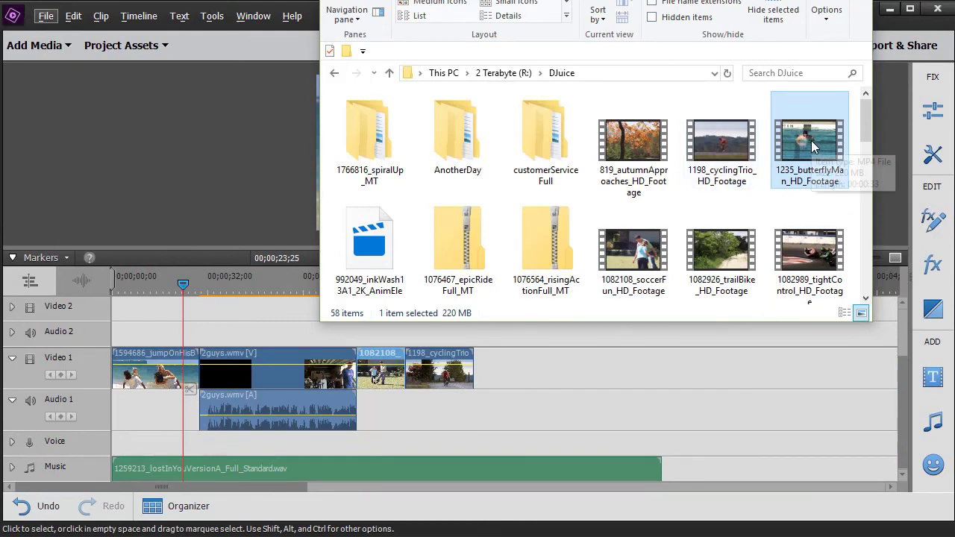
pyautogui.moveTo(807, 112); pyautogui.dragTo(540, 388)
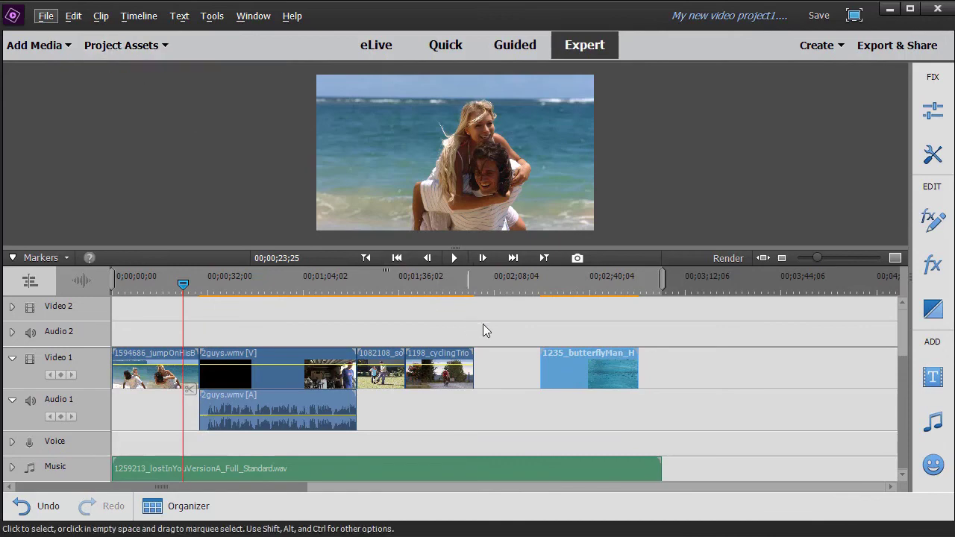
pyautogui.click(145, 50)
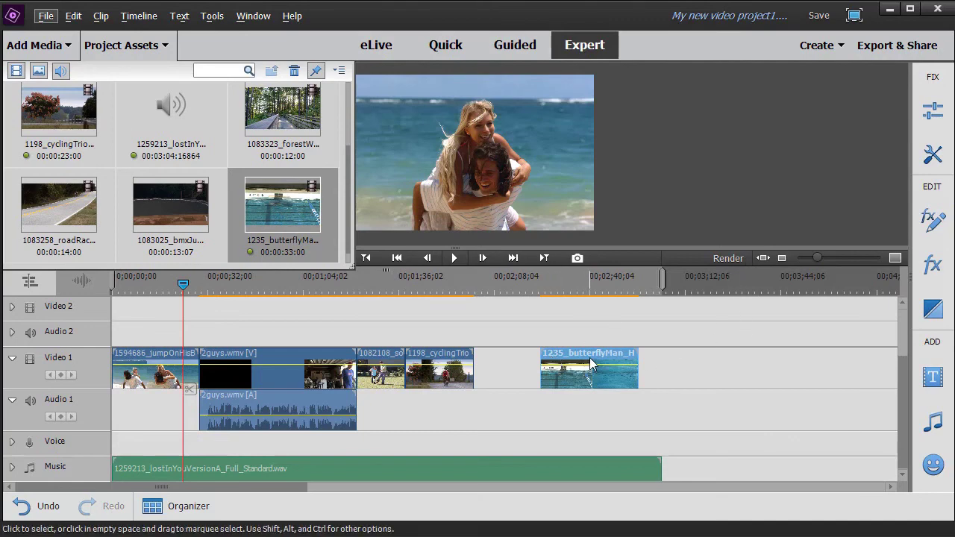
pyautogui.moveTo(589, 363); pyautogui.dragTo(520, 377)
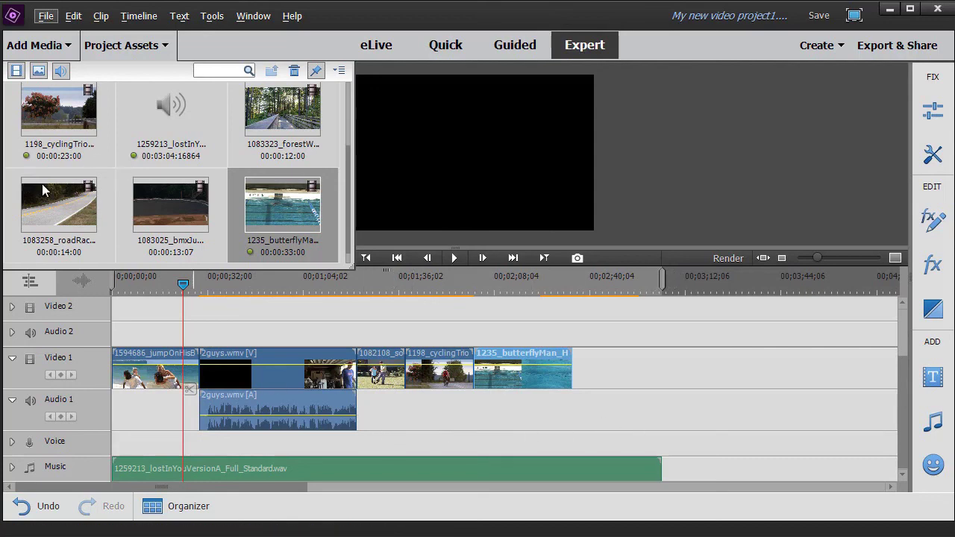
pyautogui.moveTo(60, 206)
pyautogui.mouseDown()
pyautogui.moveTo(332, 321)
pyautogui.moveTo(435, 321)
pyautogui.moveTo(556, 385)
pyautogui.moveTo(585, 388)
pyautogui.mouseUp()
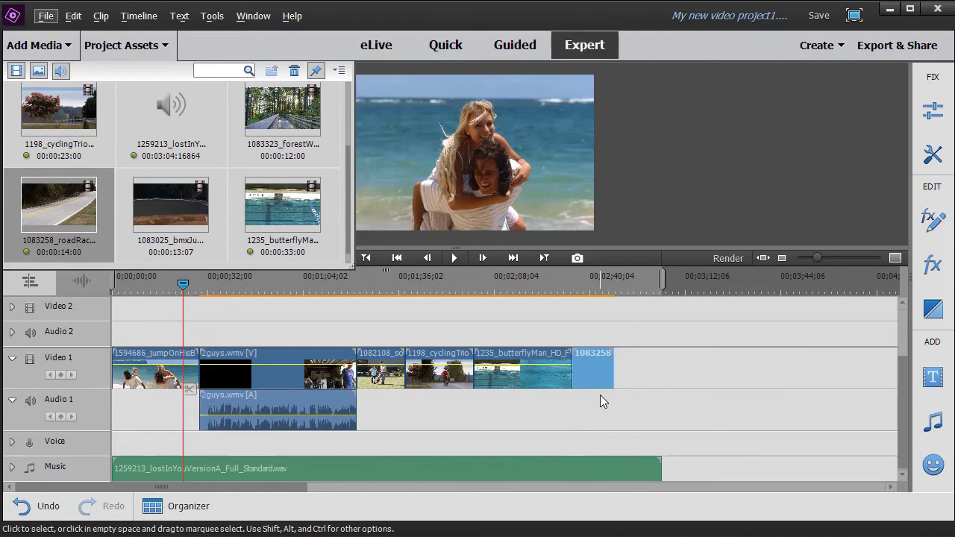